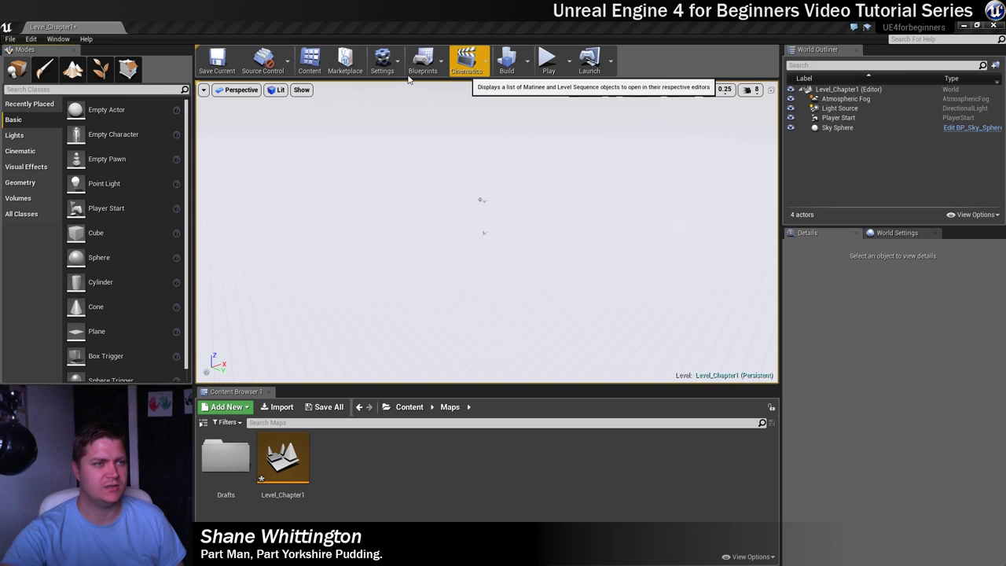
Start a new landscape in Landscape mode using Import from File, with the Height Map image as its heightmap.
click(73, 69)
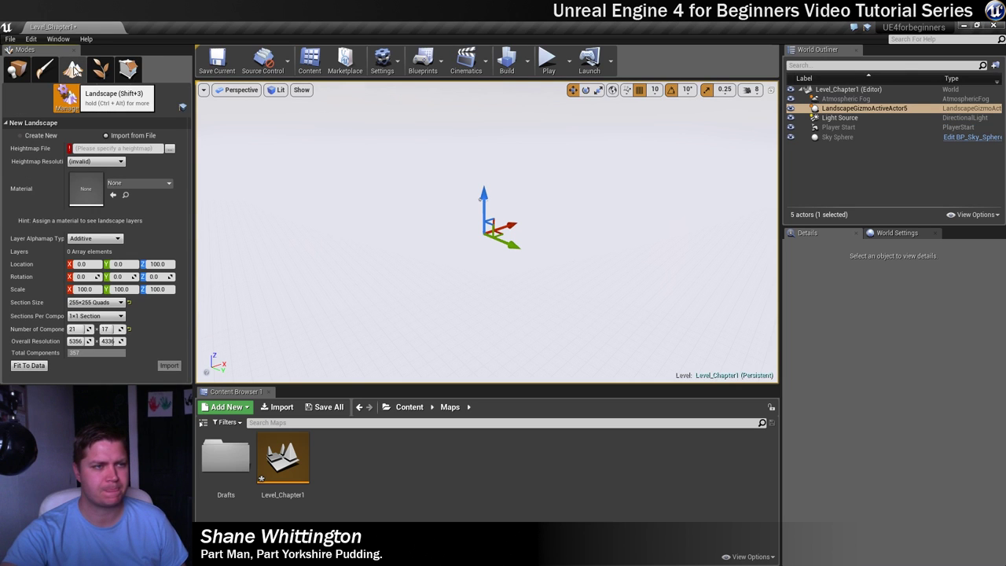
click(39, 135)
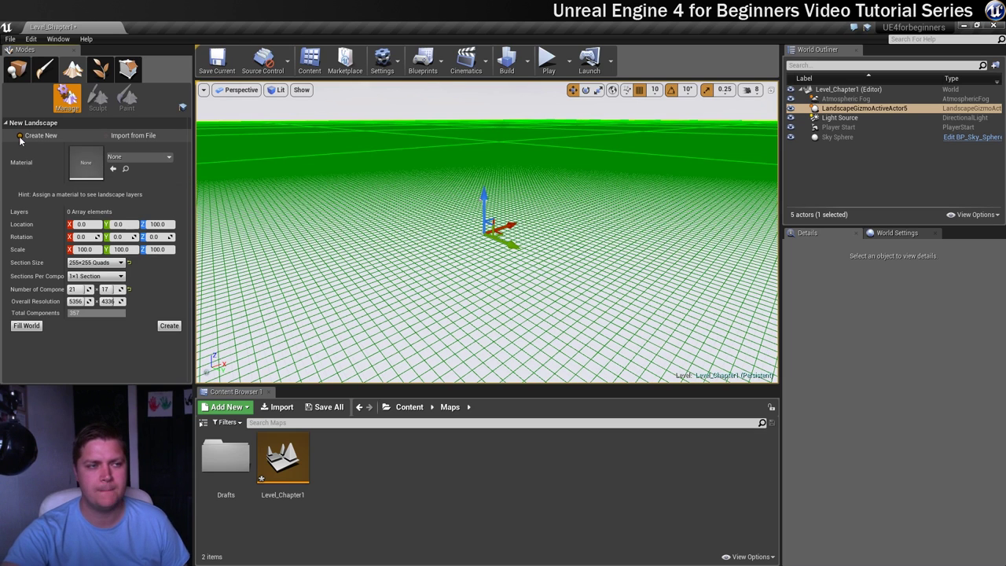
click(126, 138)
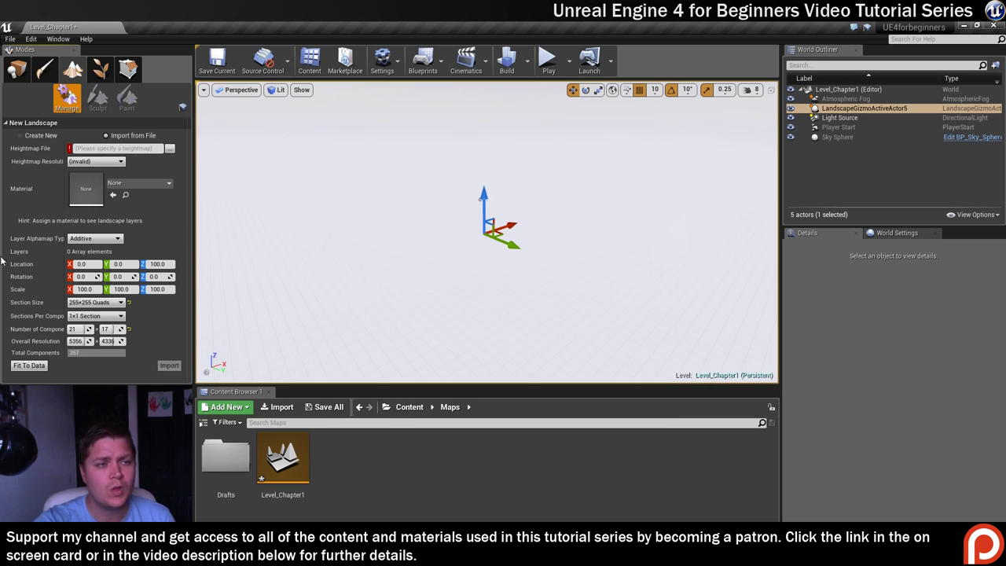
click(170, 149)
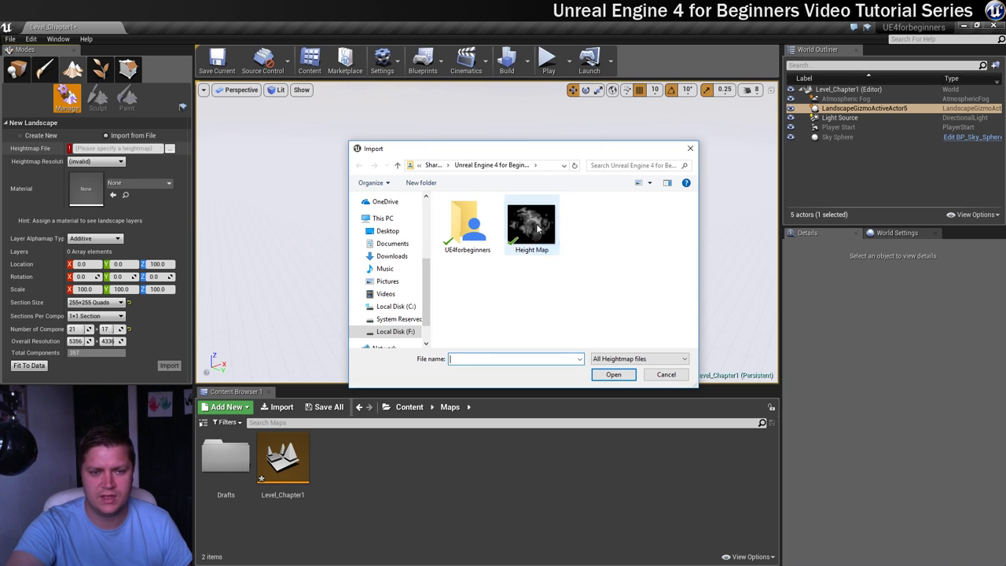
click(540, 228)
click(611, 374)
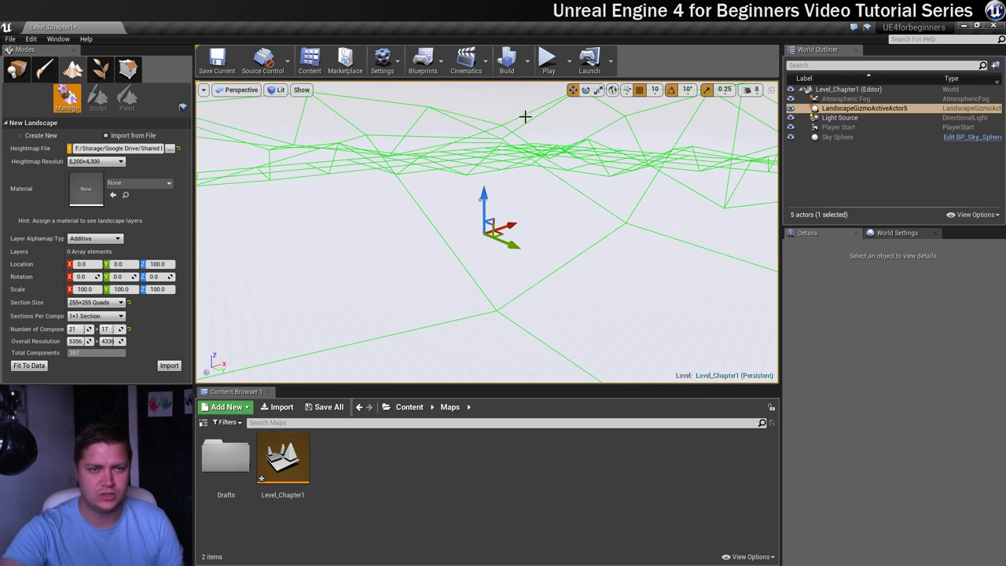
Set the new landscape's Z scale to 35 and import the landscape into the level.
right_drag(480, 199, 473, 204)
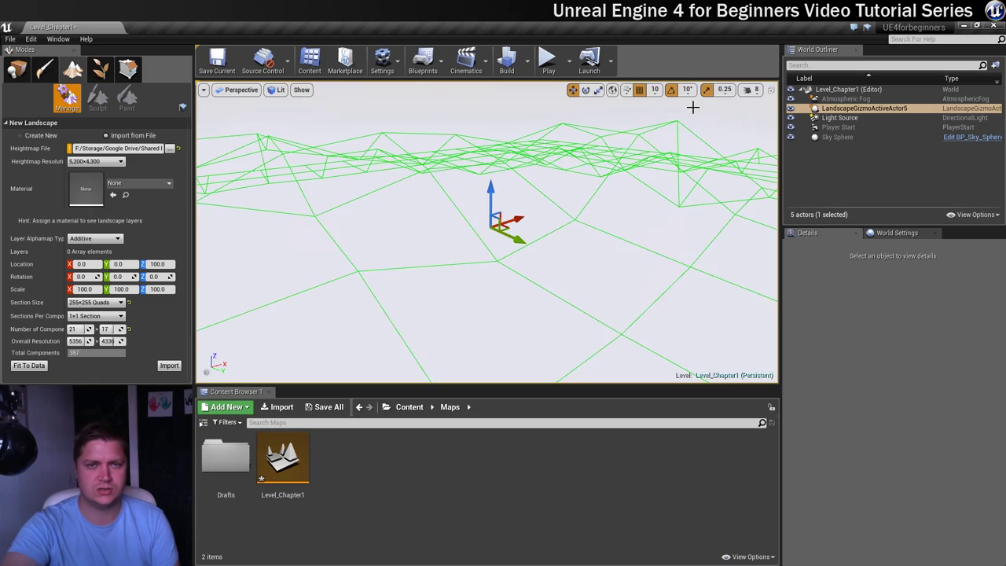
mouse_move(550, 181)
right_down()
mouse_move(525, 238)
mouse_move(566, 191)
mouse_move(542, 221)
mouse_move(603, 219)
mouse_move(460, 212)
mouse_move(434, 200)
mouse_move(504, 232)
mouse_move(531, 228)
mouse_move(473, 232)
mouse_move(534, 180)
mouse_move(548, 179)
right_up()
key(s)
key(s)
key(s)
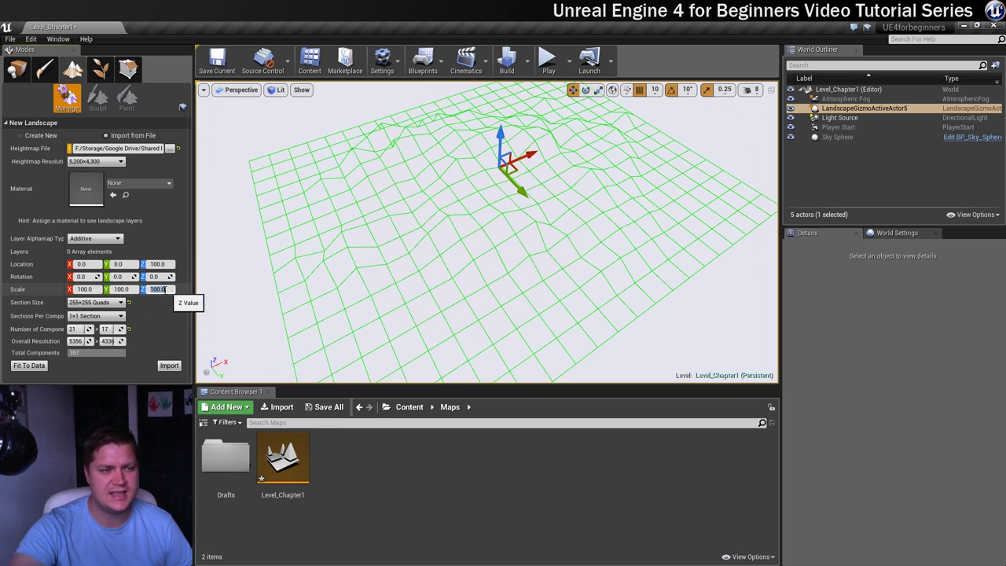
click(167, 289)
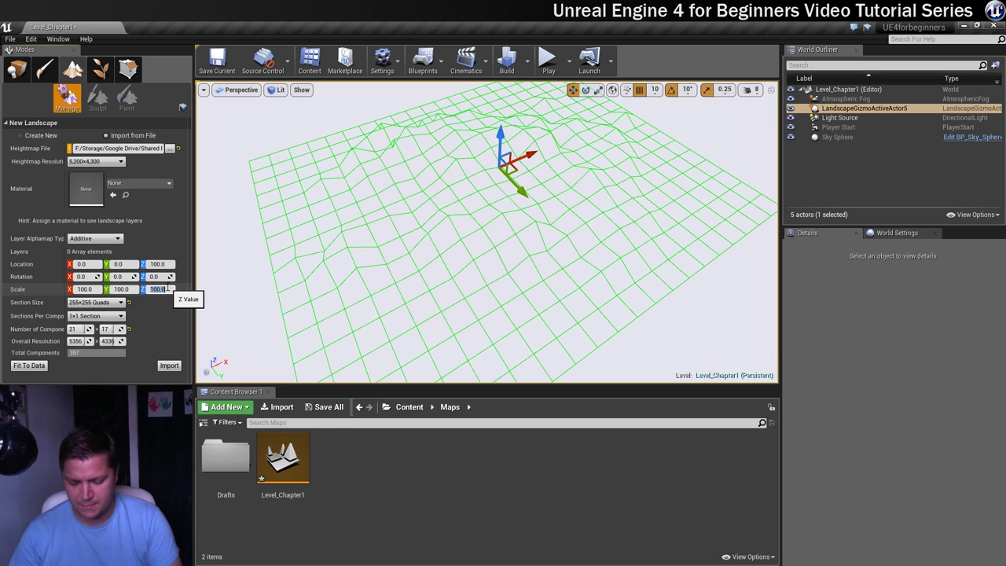
text(35)
key(Return)
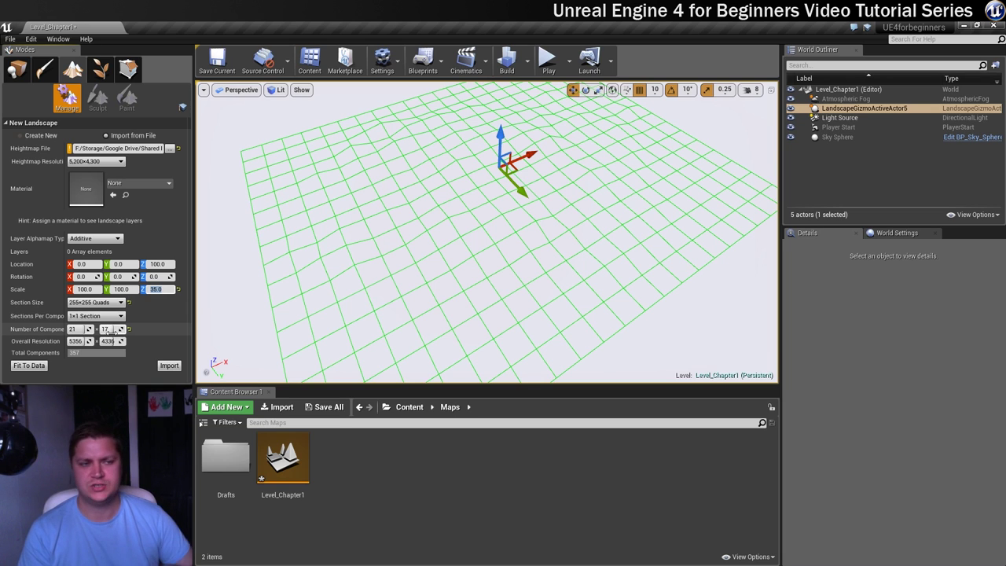
click(169, 365)
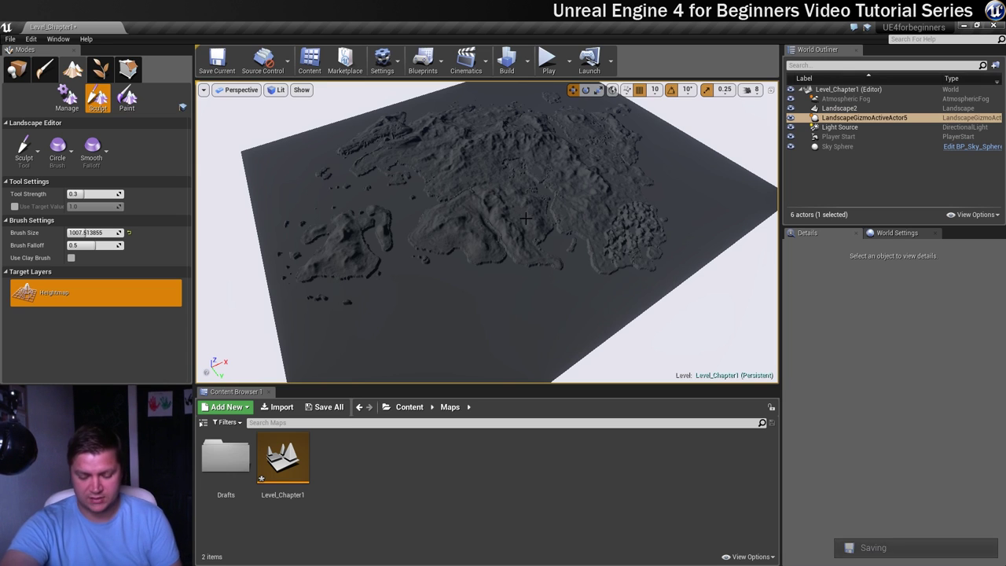
Inspect the surface of the imported landscape at close range, near ground level.
right_drag(527, 219, 511, 179)
key(w)
key(w)
key(w)
key(w)
key(w)
right_drag(585, 245, 604, 250)
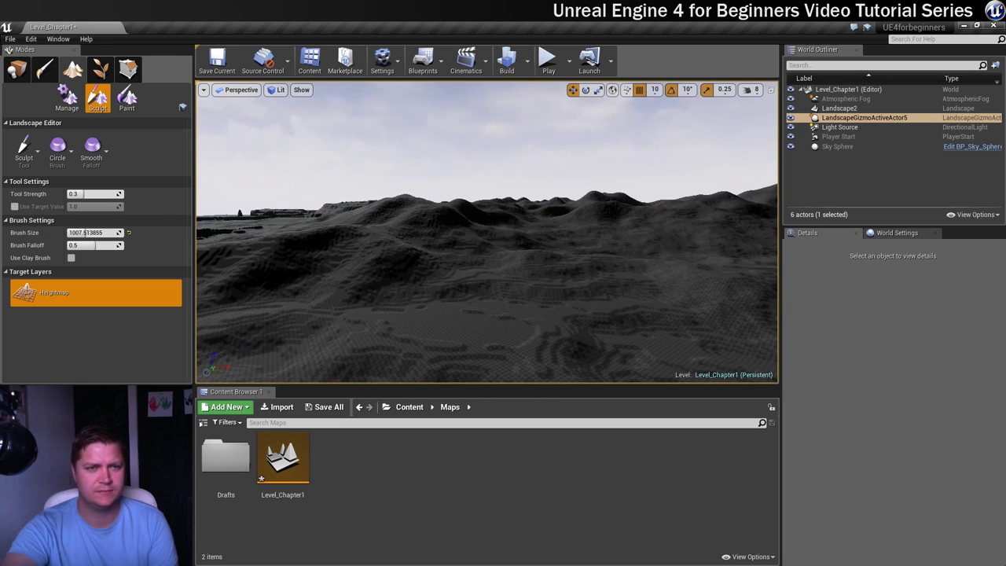
Play-test the level by walking across the imported terrain to check its shape and roughness, and end the play session.
key(alt+p)
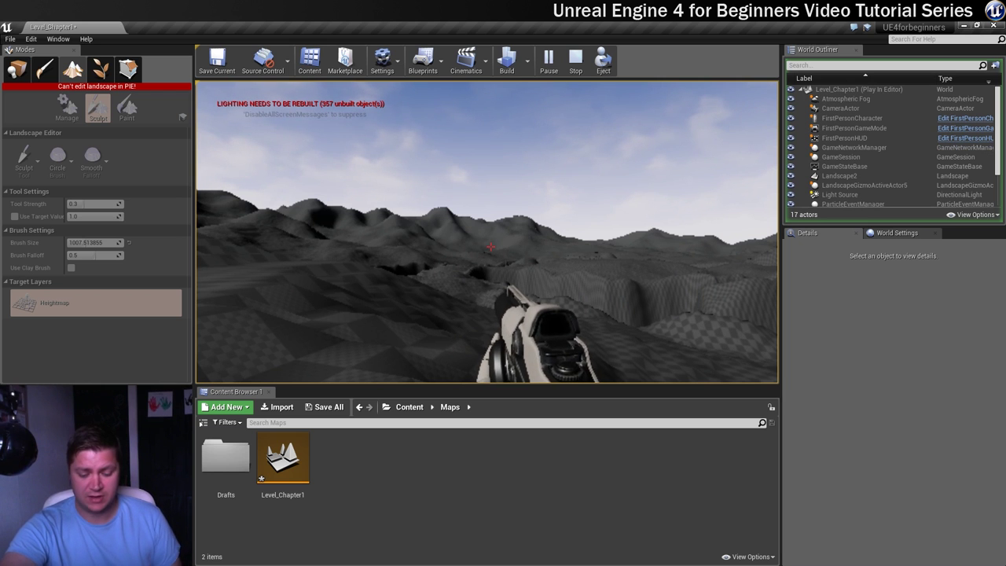
key(w)
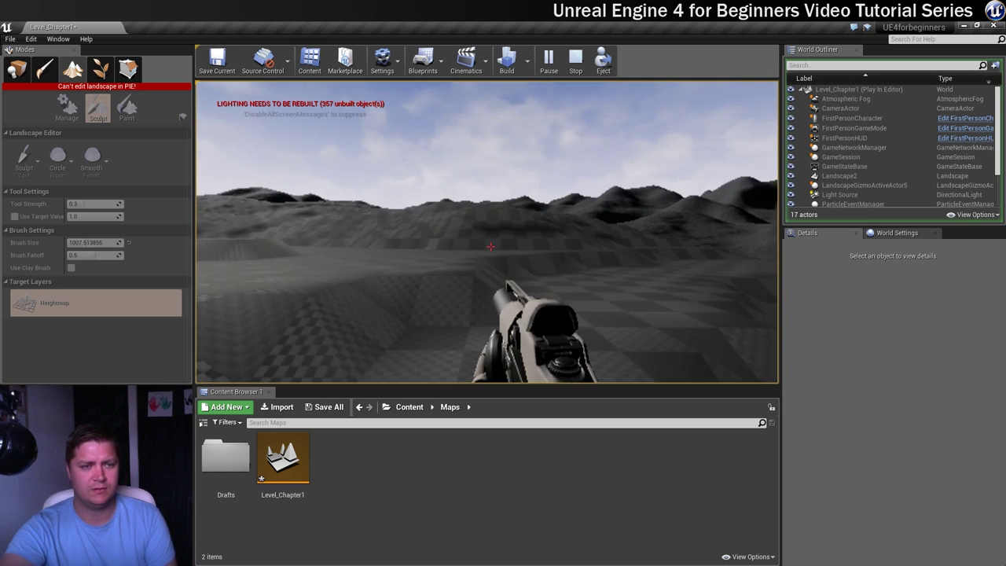
key(w)
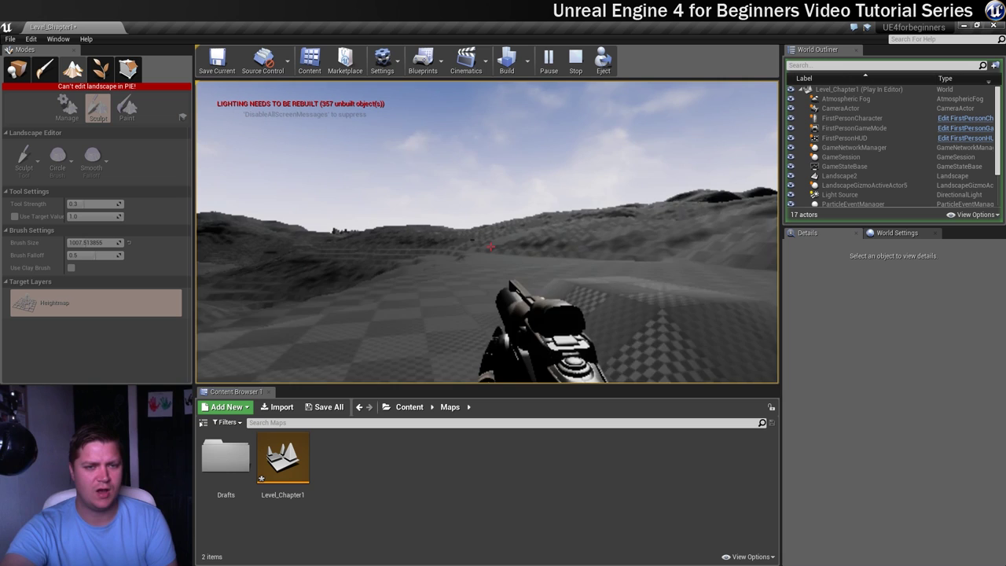
key(w)
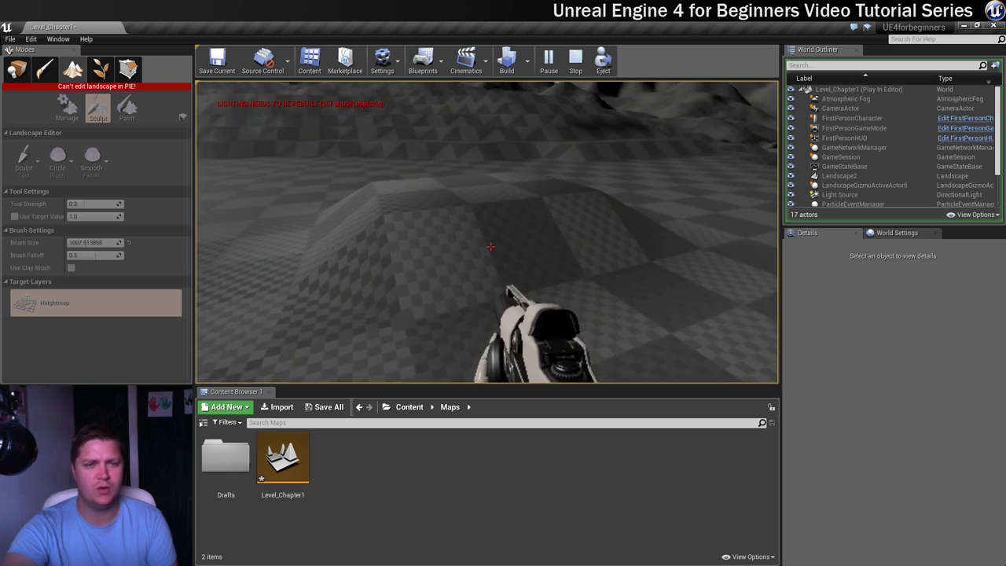
key(w)
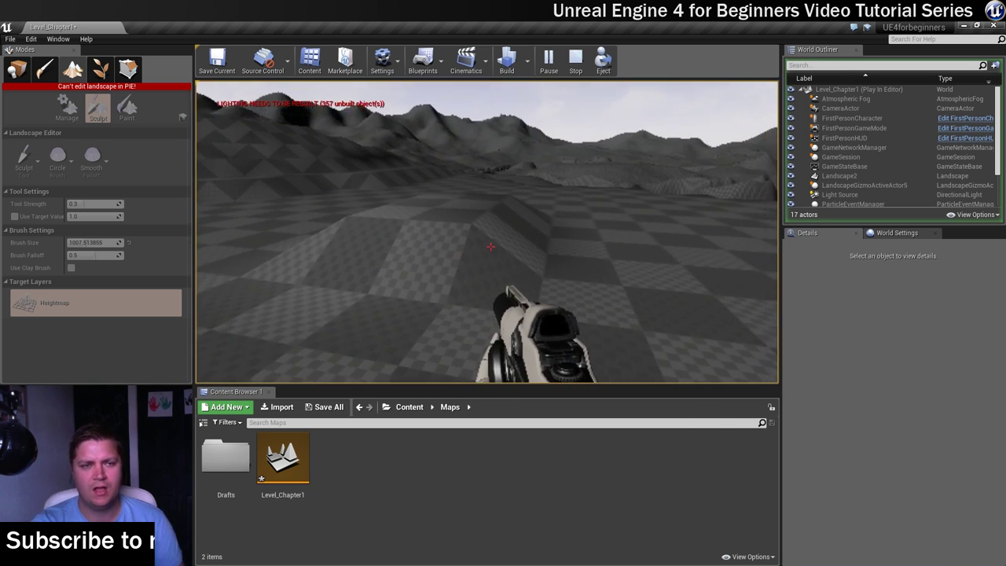
key(w)
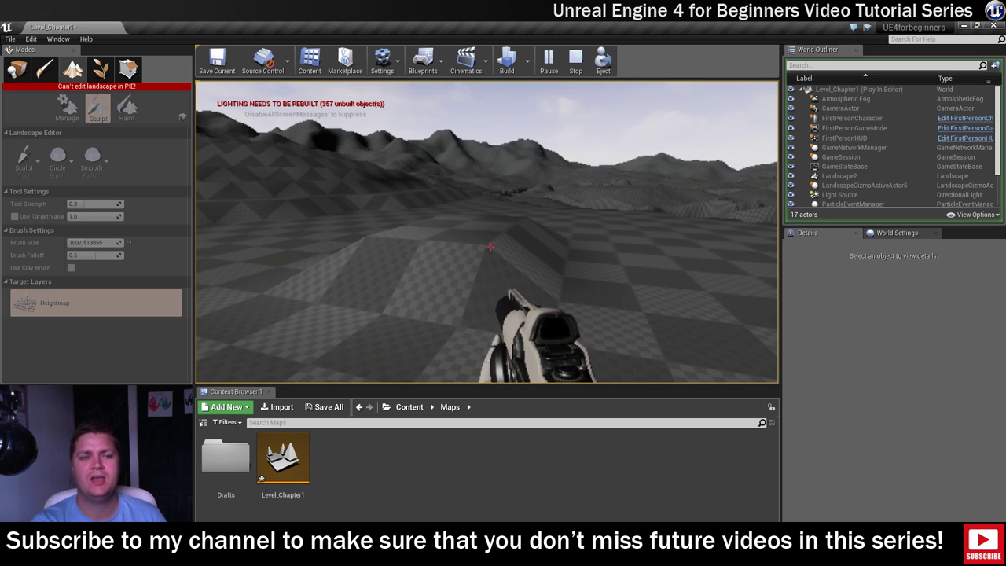
key(w)
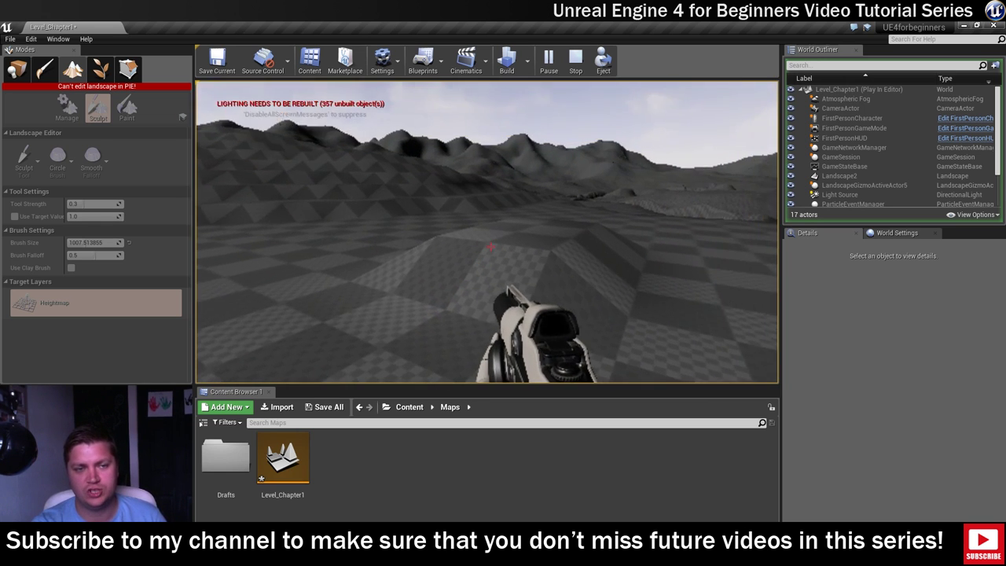
key(w)
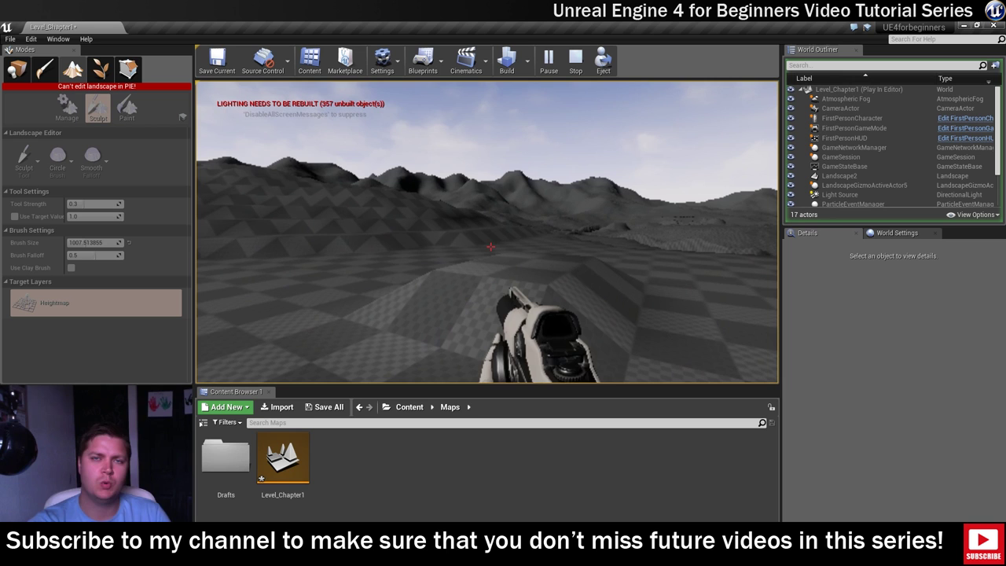
key(w)
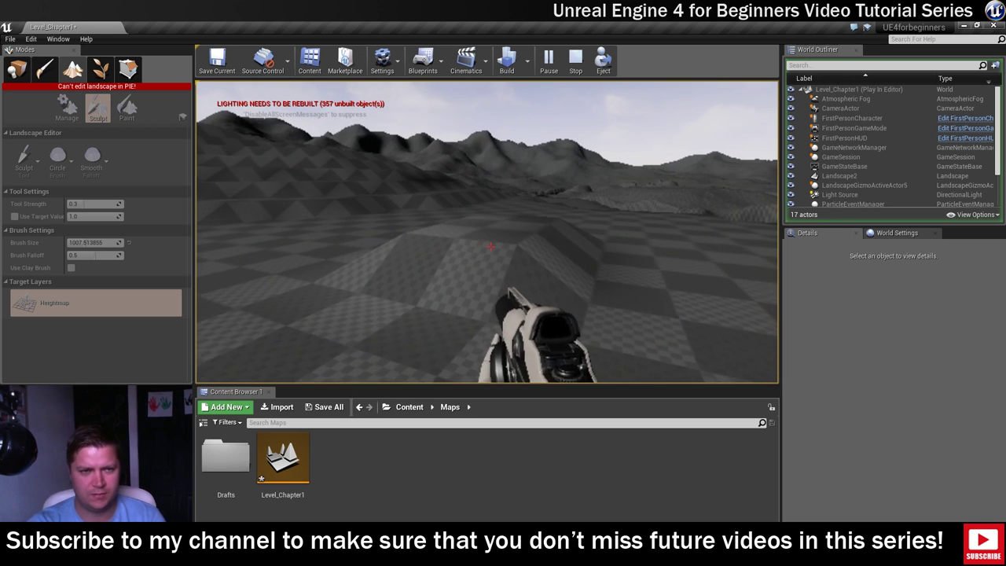
key(s)
key(shift+F1)
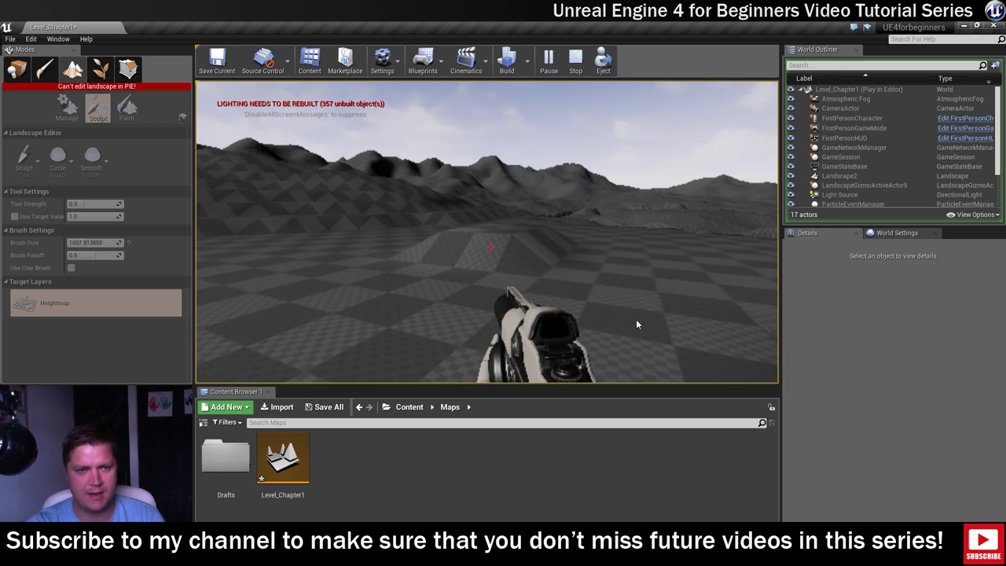
key(Escape)
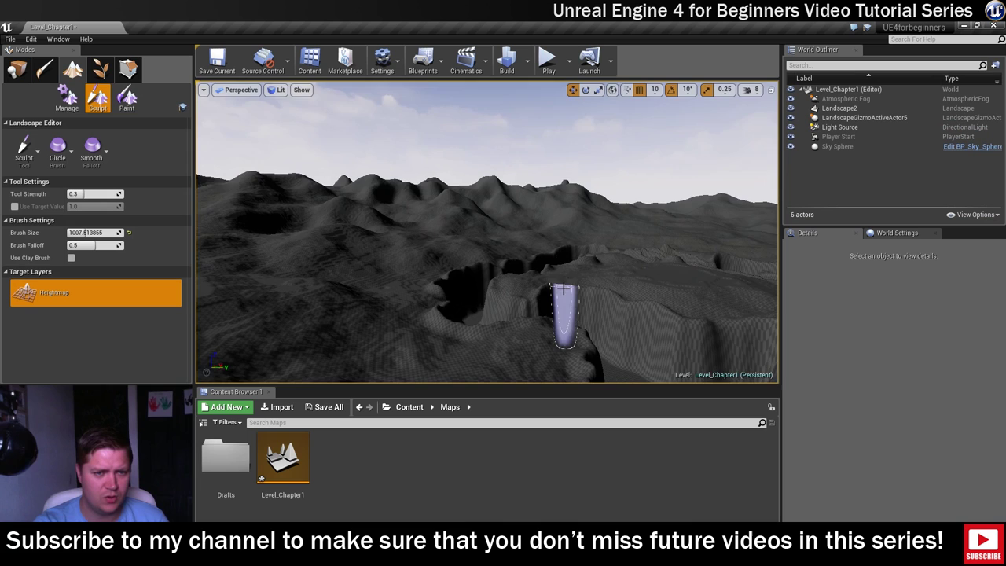
Switch the landscape sculpting tool to Smooth and set its tool strength to 0.4.
right_drag(564, 288, 579, 294)
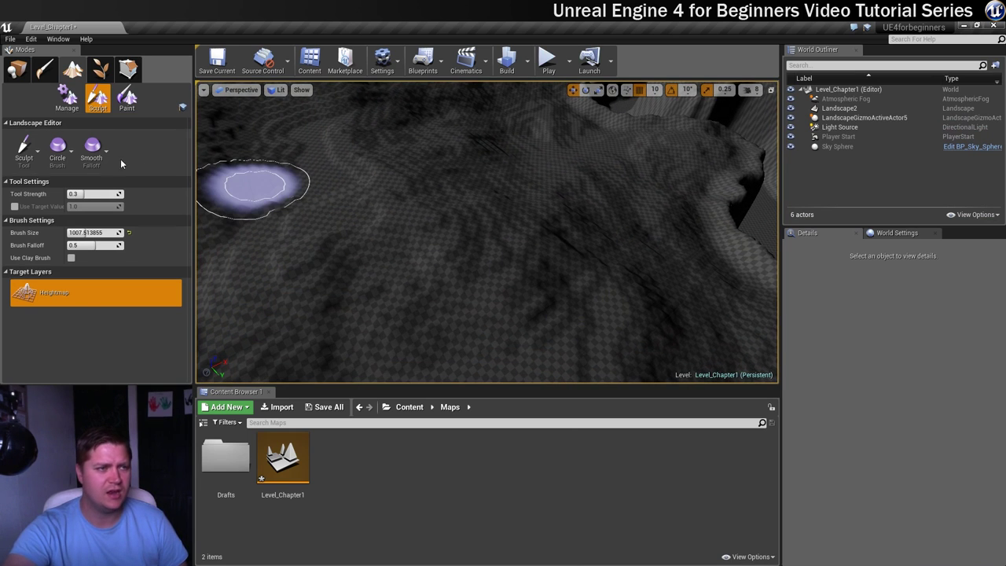
click(24, 148)
click(59, 202)
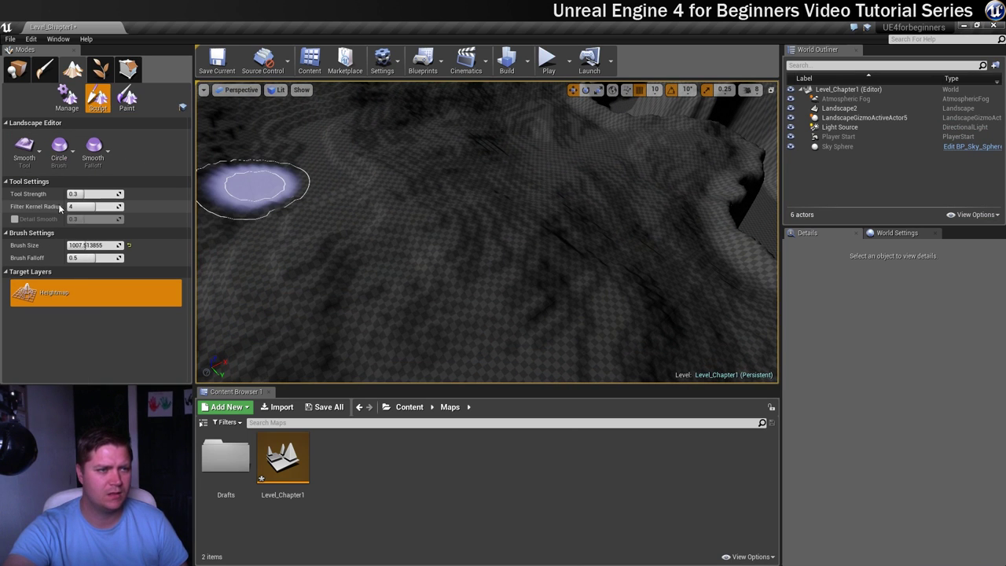
click(90, 194)
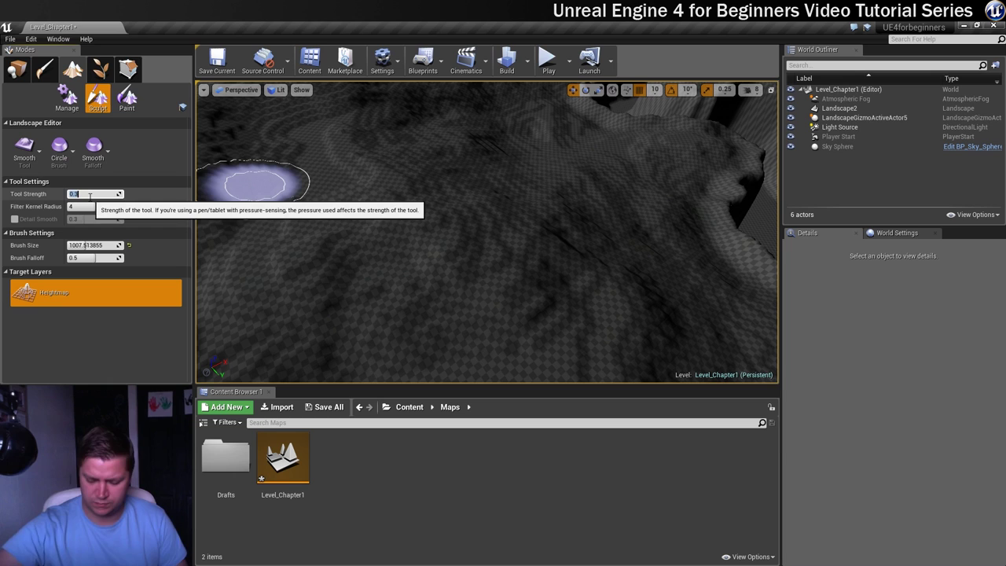
text(0.4)
key(Return)
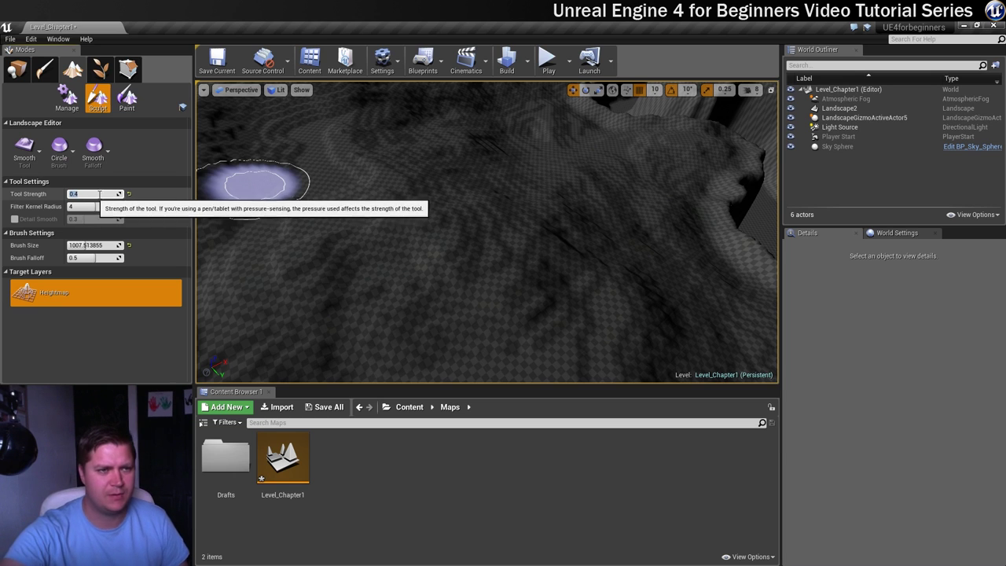
Enlarge the Smooth brush to a size of 3227 and smooth the rough terrain across the visible area.
click(391, 230)
key(bracketright)
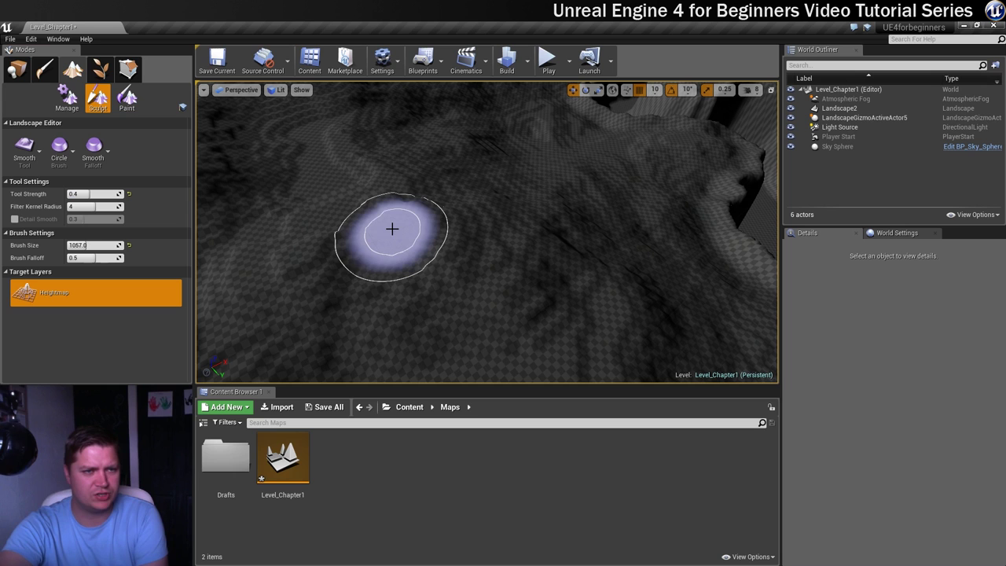
key(bracketright)
key(bracketright)
key(bracketright)
key(bracketright)
key(bracketright)
key(bracketright)
key(bracketright)
key(bracketright)
key(bracketright)
key(bracketright)
key(bracketright)
key(bracketright)
key(bracketright)
key(bracketright)
key(bracketright)
key(bracketright)
key(bracketright)
key(bracketright)
key(bracketright)
key(bracketright)
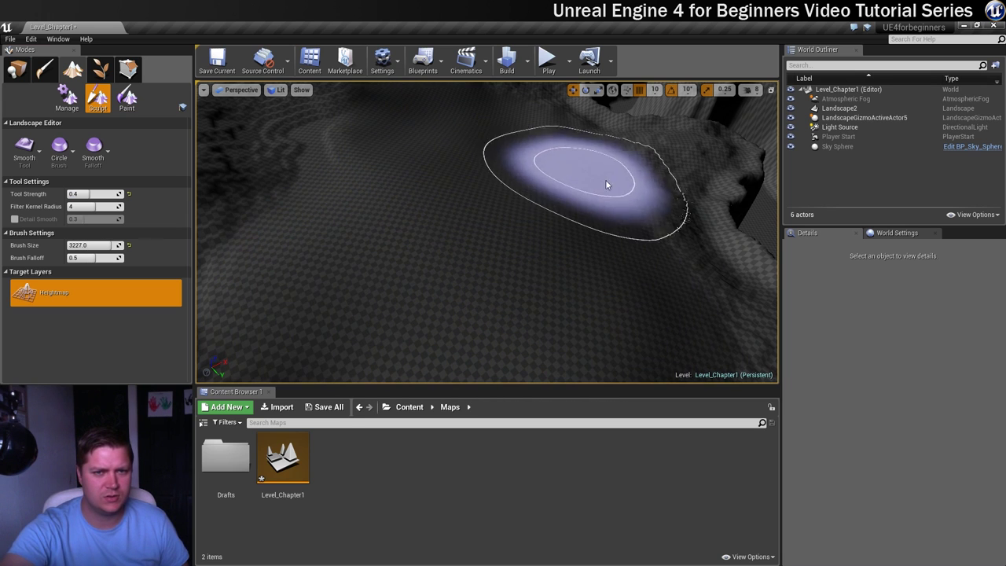
mouse_move(705, 294)
mouse_down()
mouse_move(663, 166)
mouse_move(703, 142)
mouse_move(414, 89)
mouse_move(256, 137)
mouse_move(213, 312)
mouse_up()
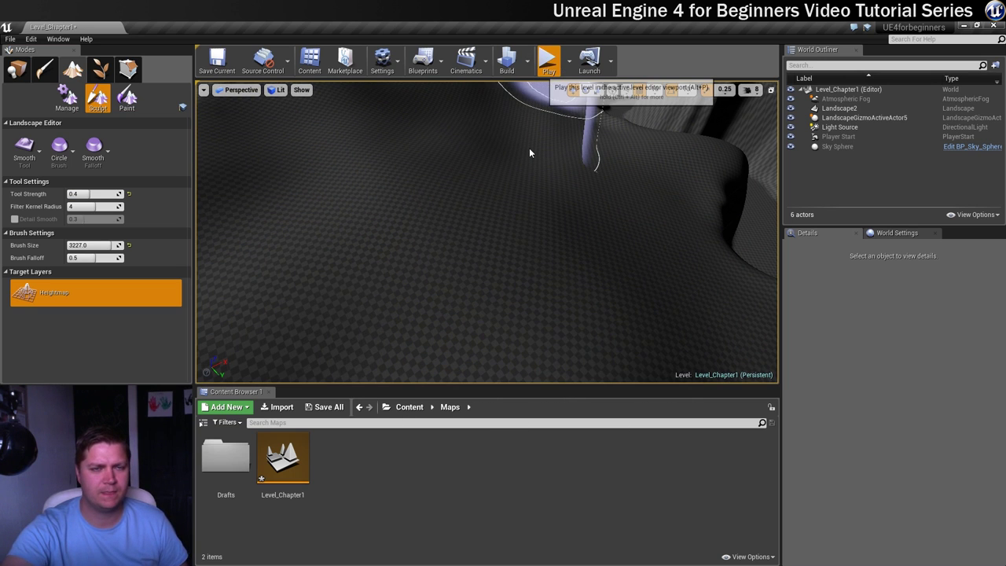
Play-test the level again by walking over the smoothed terrain, and end the play session.
key(alt+p)
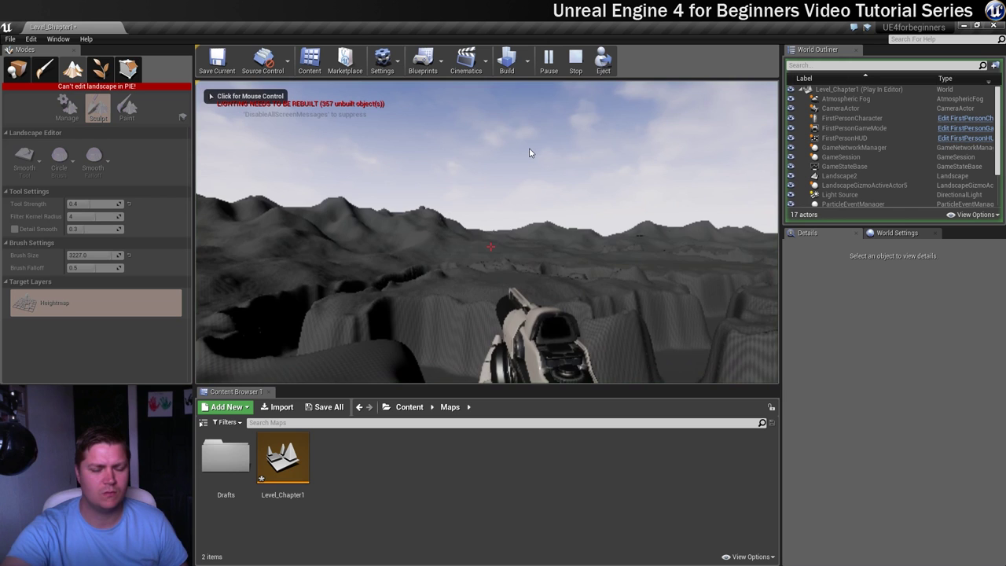
key(w)
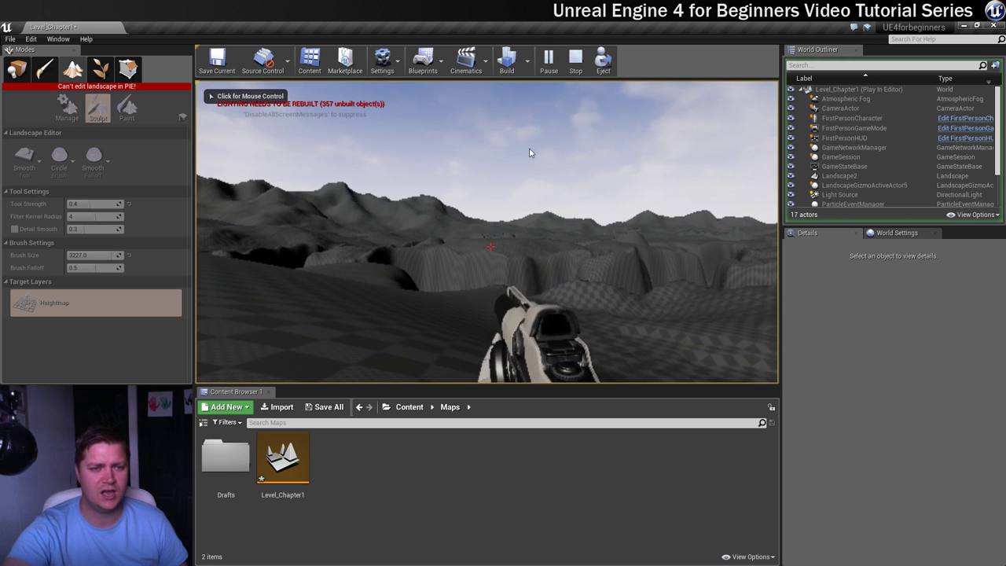
click(512, 193)
key(w)
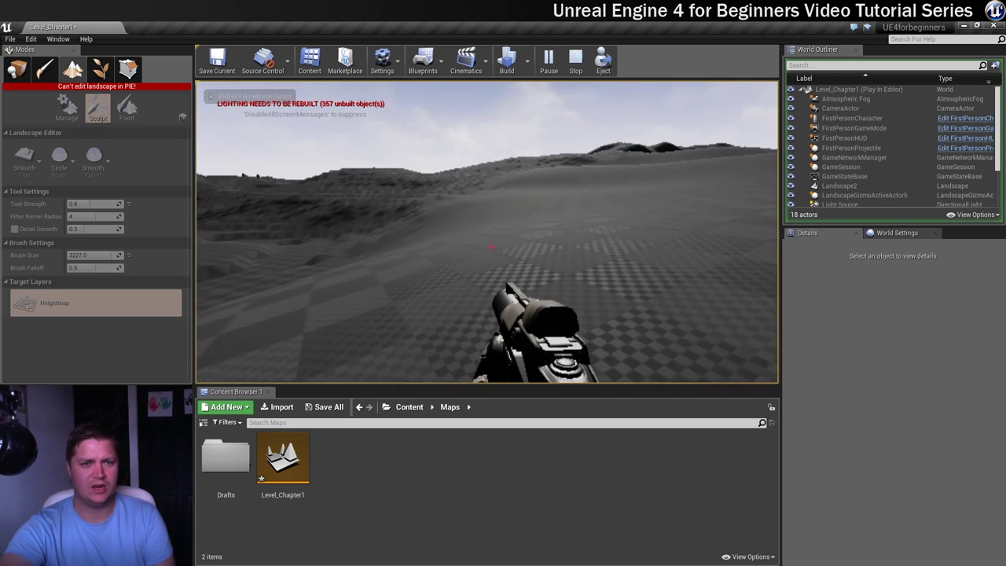
key(w)
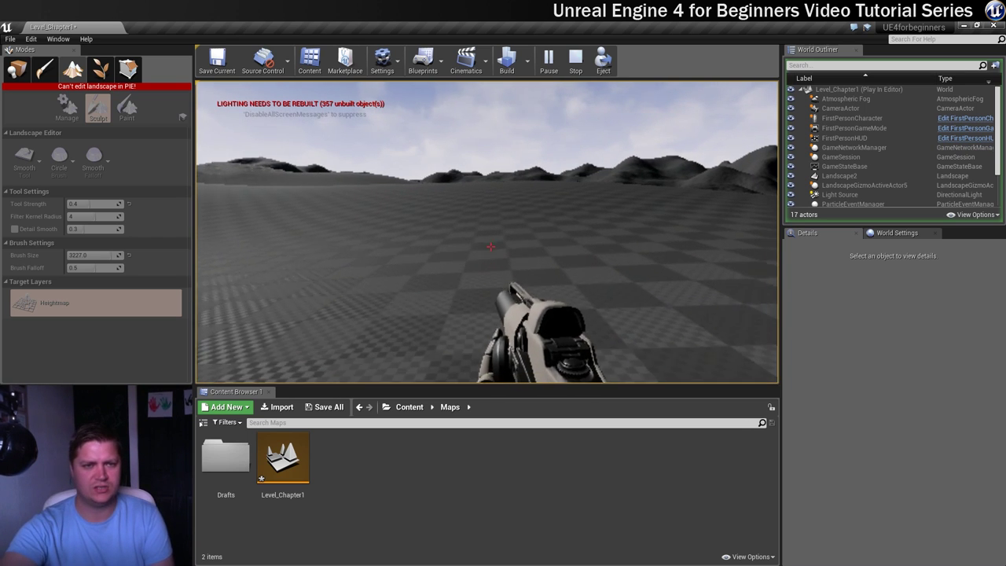
key(w)
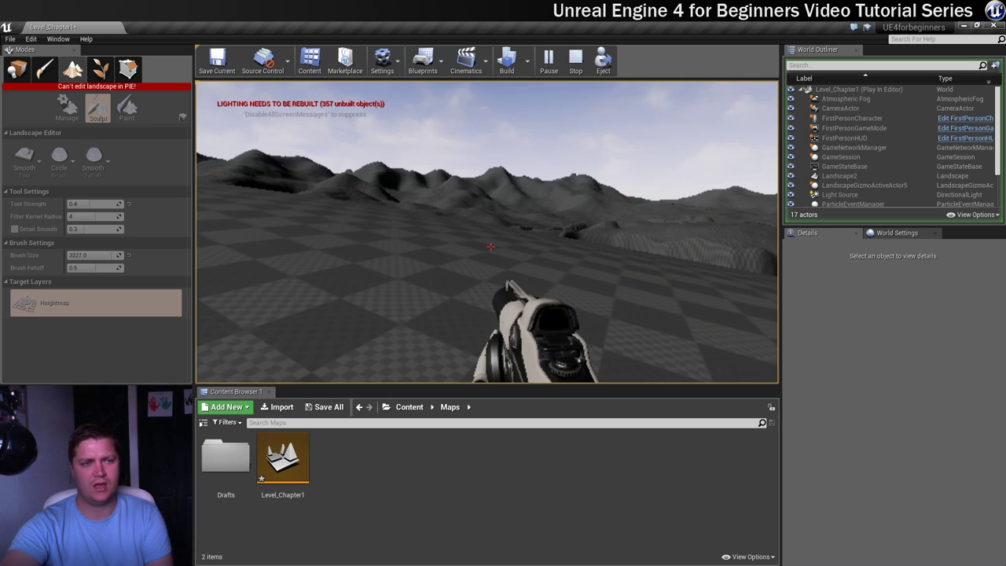
key(w)
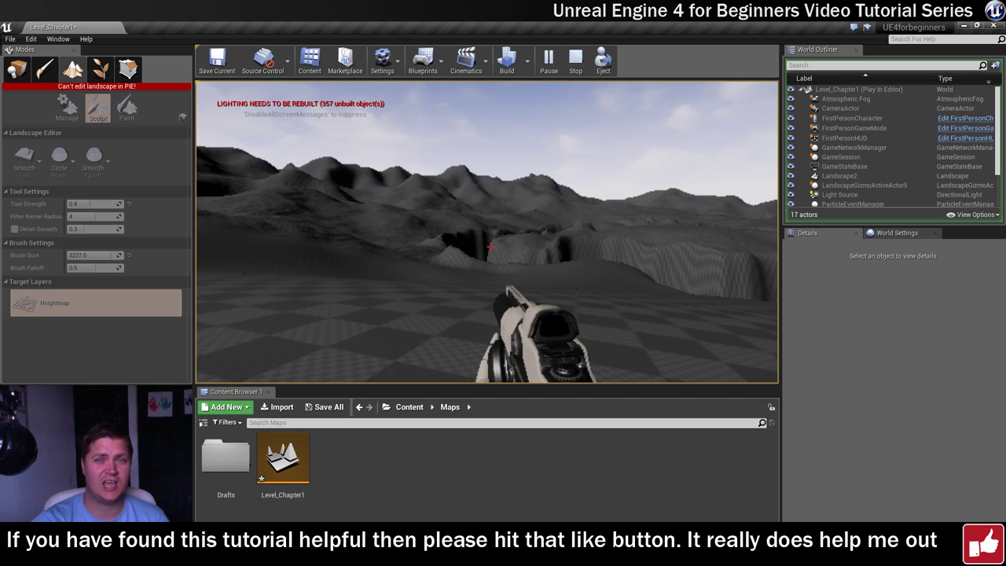
key(Escape)
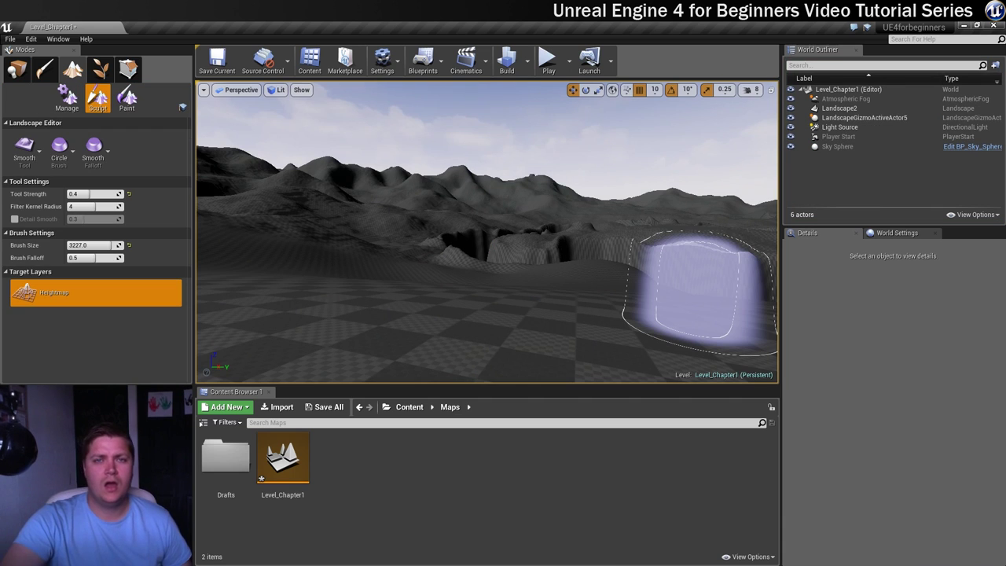